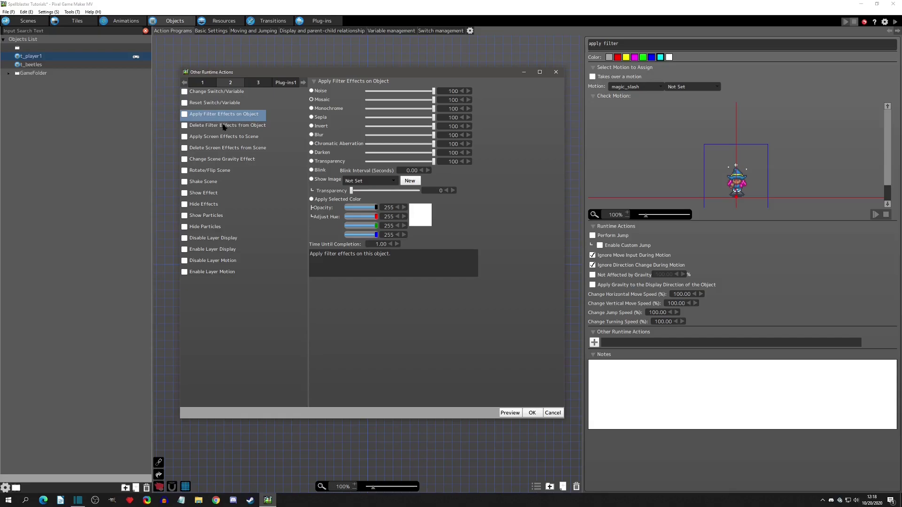
Compare the Delete Filter options, then tick 'Apply Filter Effects on Object' in Other Runtime Actions
left_click(221, 126)
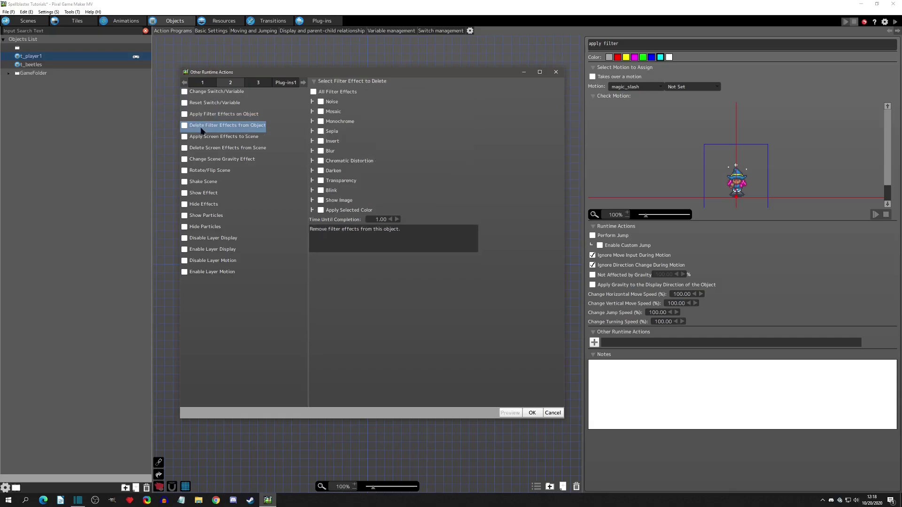
left_click(257, 115)
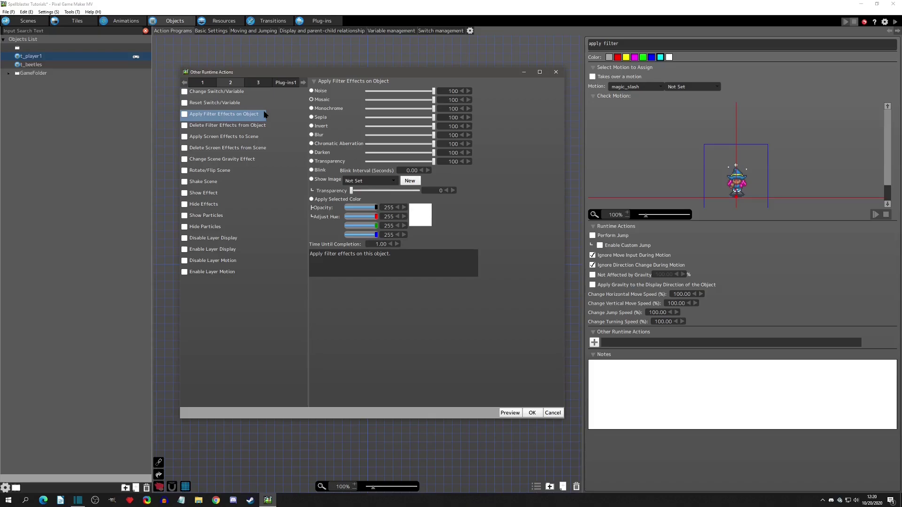
left_click(185, 116)
Adjust the Noise filter strength and preview it in test play
mouse_move(434, 92)
left_mouse_down()
mouse_move(367, 93)
mouse_move(446, 96)
left_mouse_up()
left_click(510, 412)
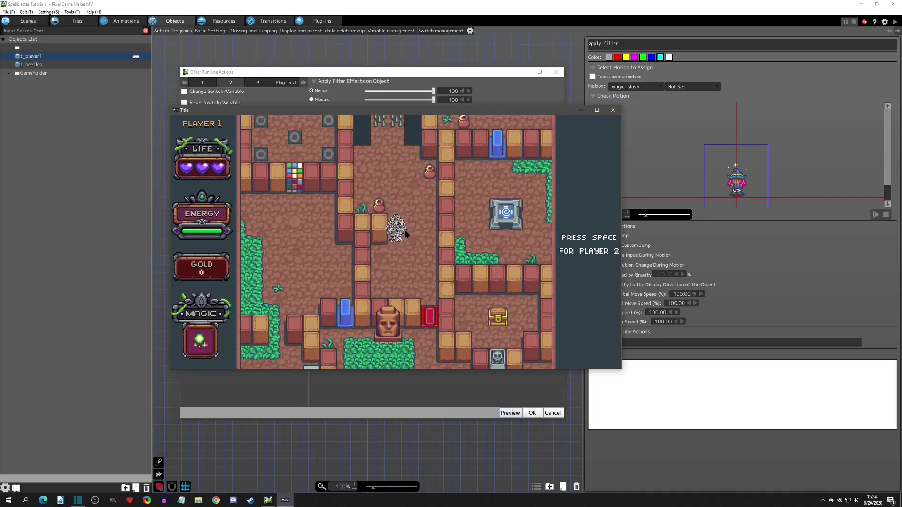
left_click(613, 112)
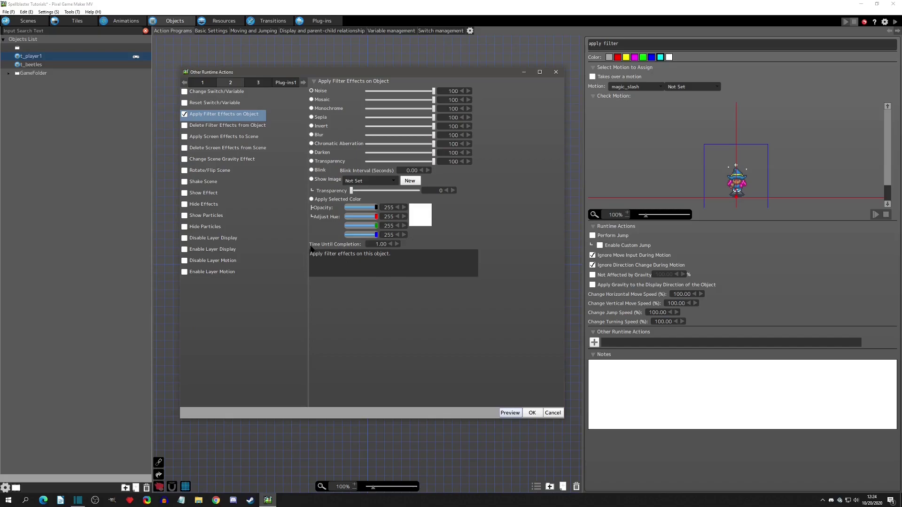
Set Time Until Completion to 0 and preview the instant Noise filter
left_click(381, 245)
key("Return")
left_click(509, 412)
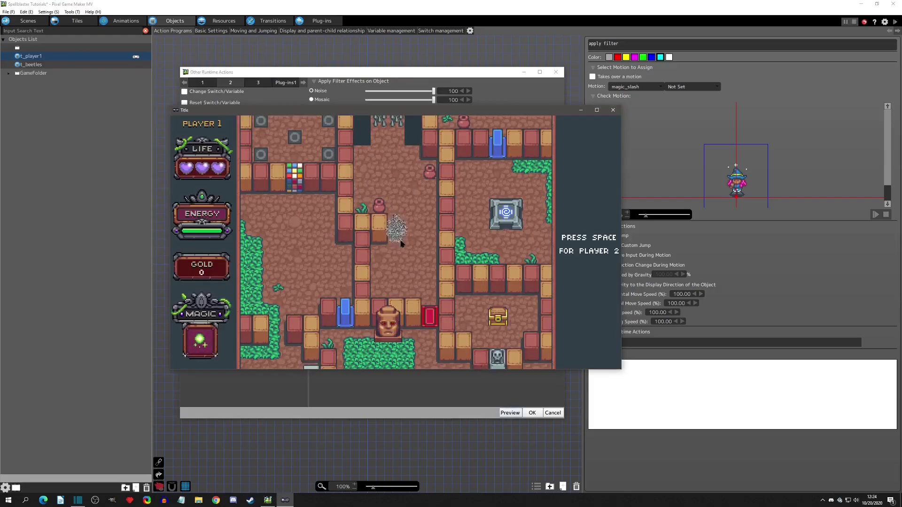
left_click(613, 110)
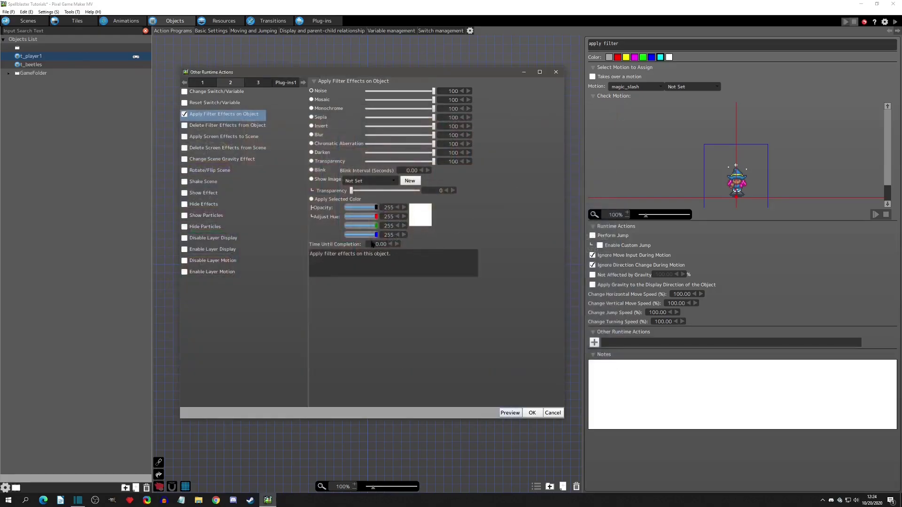
left_click(396, 244)
Preview the Noise filter at 50, then drag it back to 100
left_click(460, 92)
type("50")
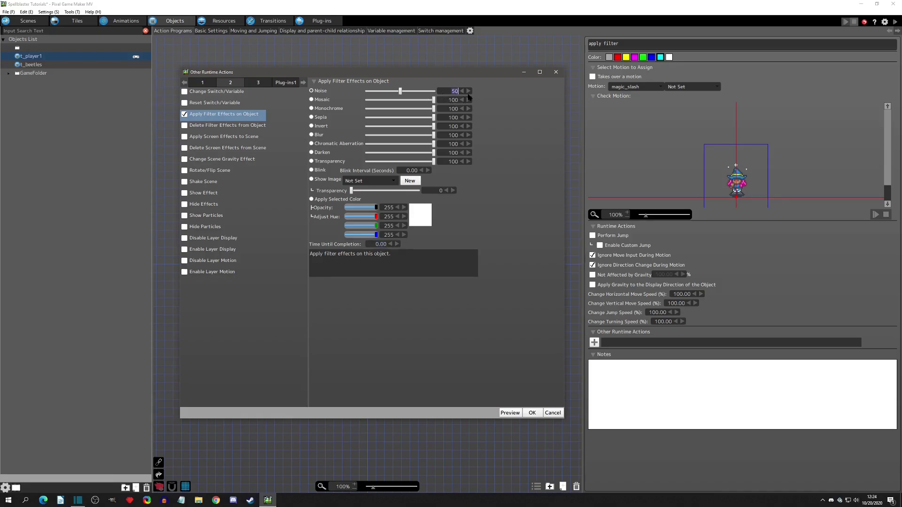
left_click(440, 94)
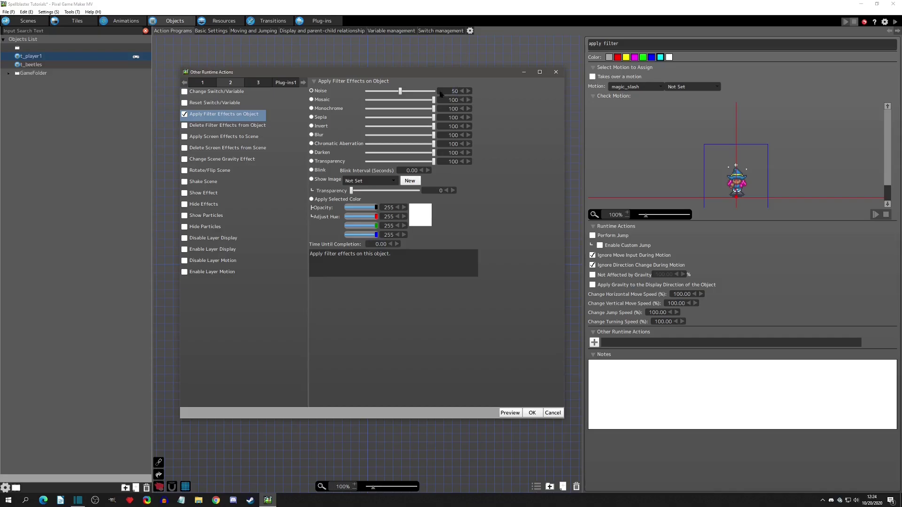
left_click(515, 413)
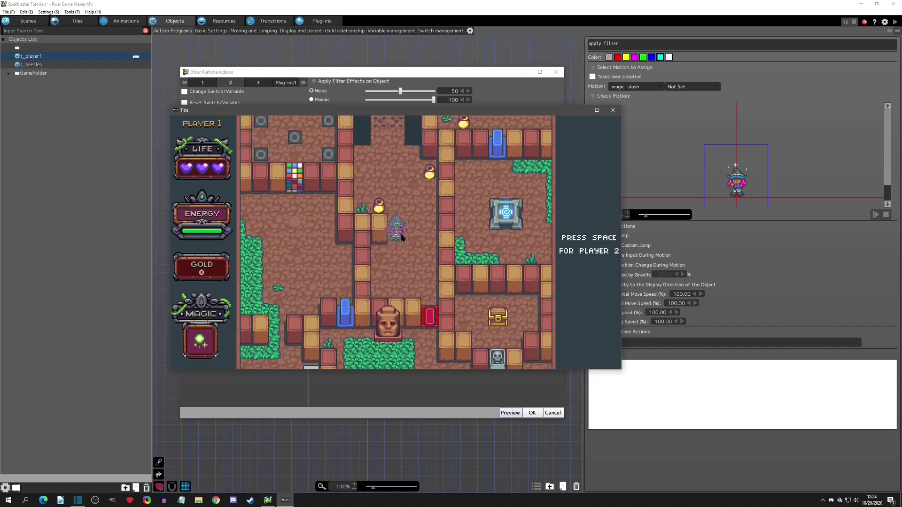
left_click(612, 111)
left_click_drag(400, 91, 459, 96)
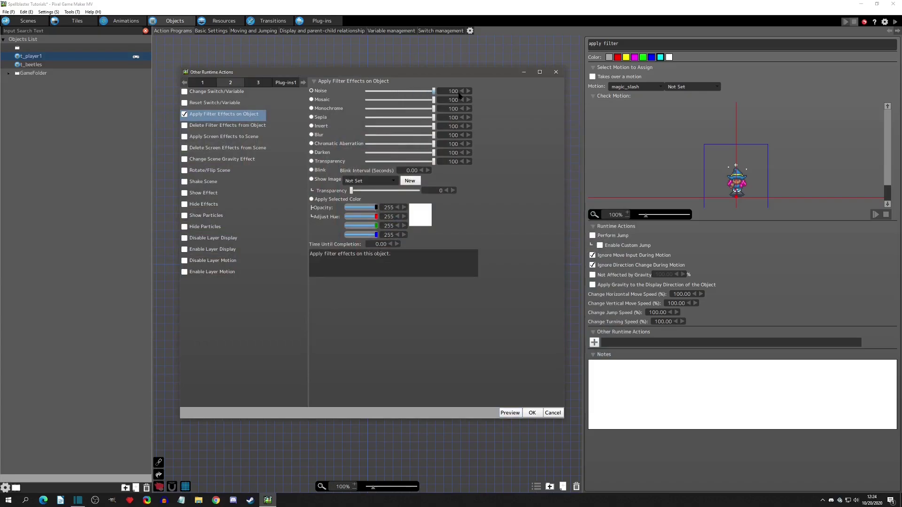
Preview the Mosaic filter, then set its strength to 50 and preview again
left_click(322, 100)
left_click(511, 414)
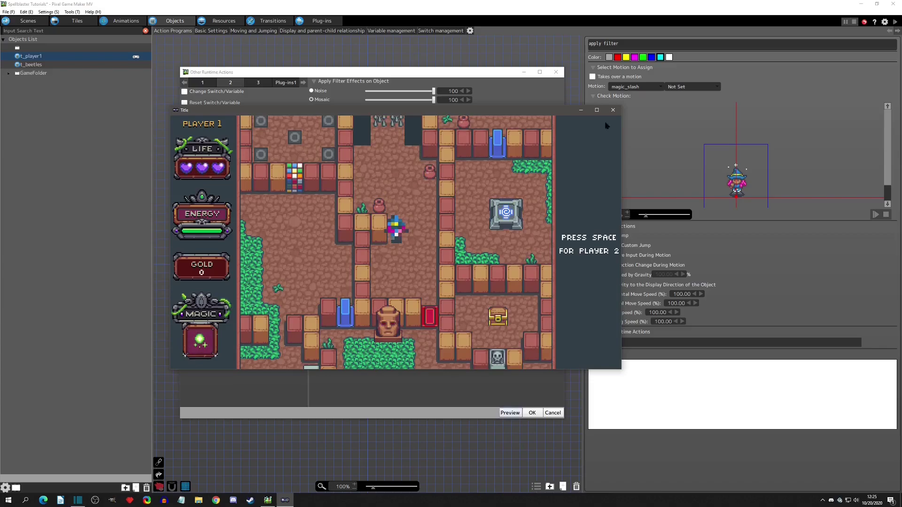
left_click(613, 110)
double_click(451, 100)
type("85")
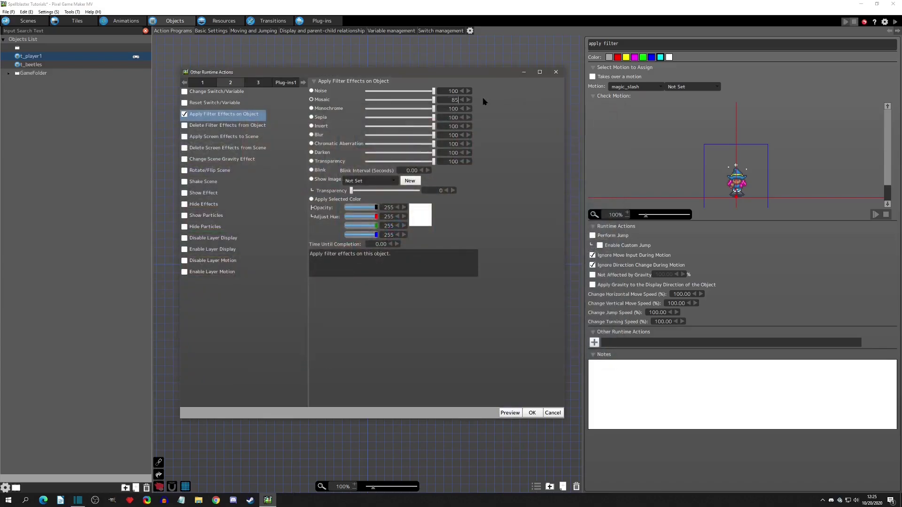
type("0")
left_click(509, 413)
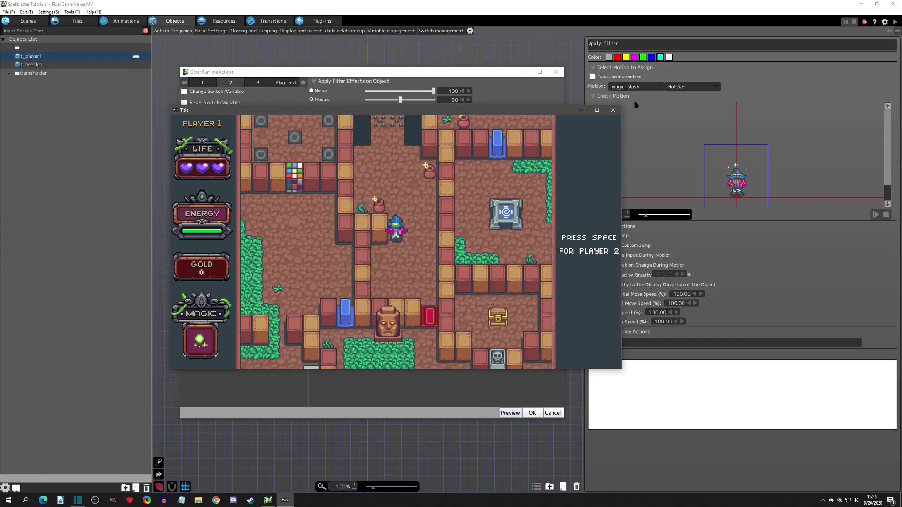
left_click(613, 110)
Switch to the Monochrome filter and preview the greyscale player
left_click(316, 109)
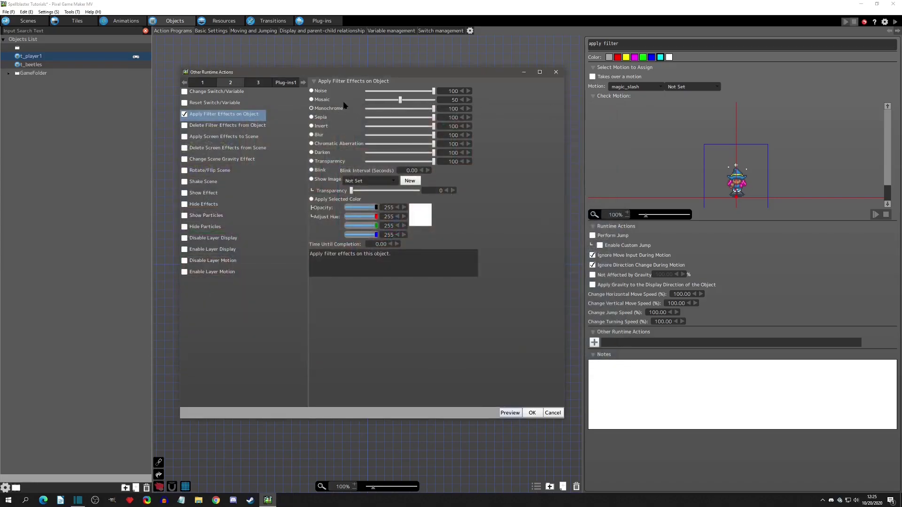
left_click(513, 414)
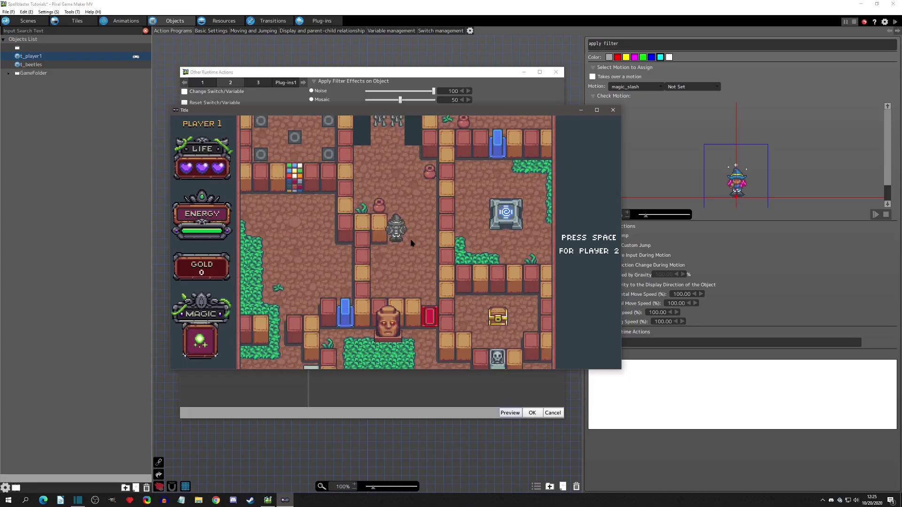
left_click(613, 110)
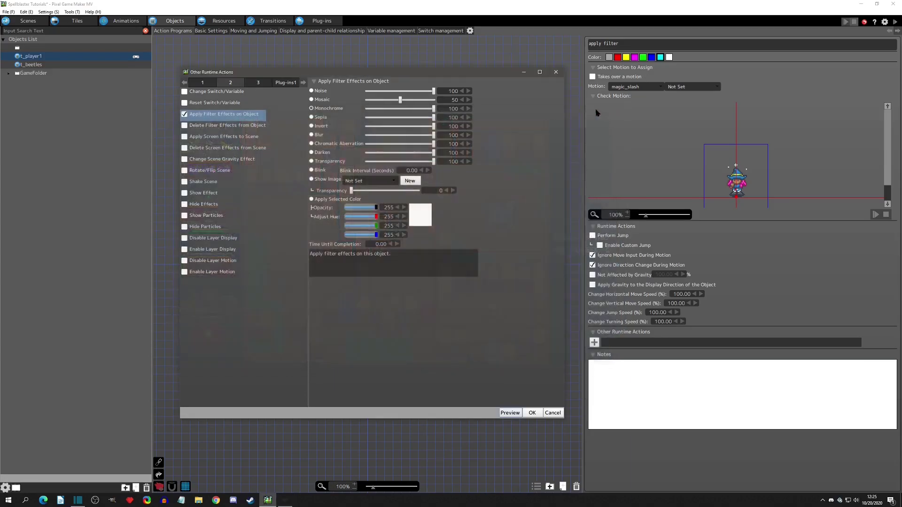
Preview the Sepia and Invert filters on the player in test play
left_click(516, 412)
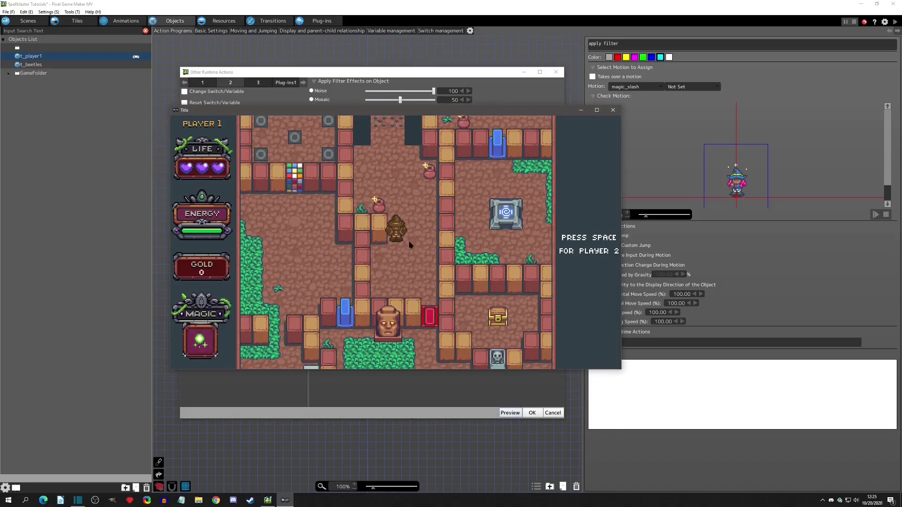
left_click(612, 110)
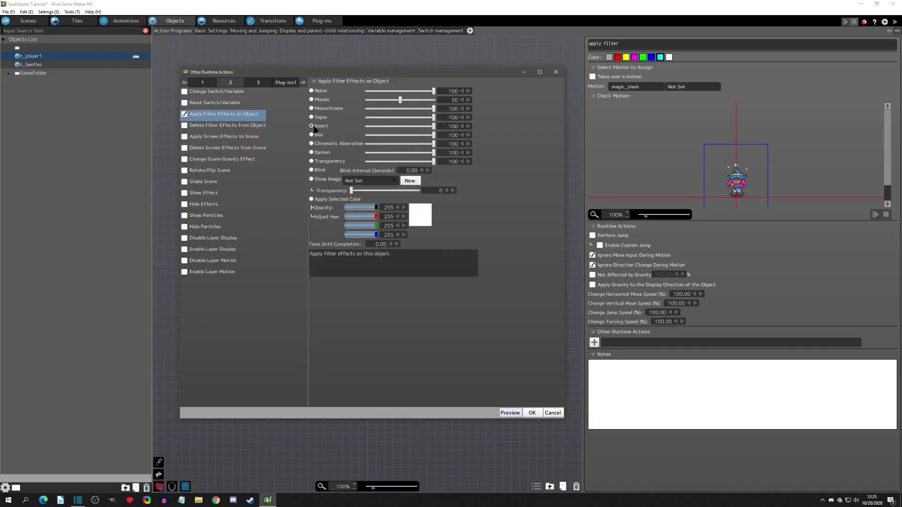
left_click(509, 413)
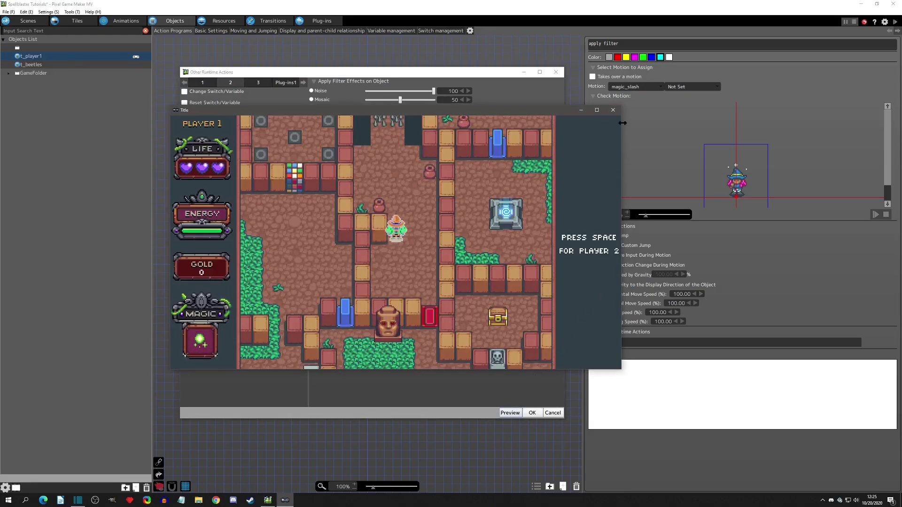
left_click(613, 110)
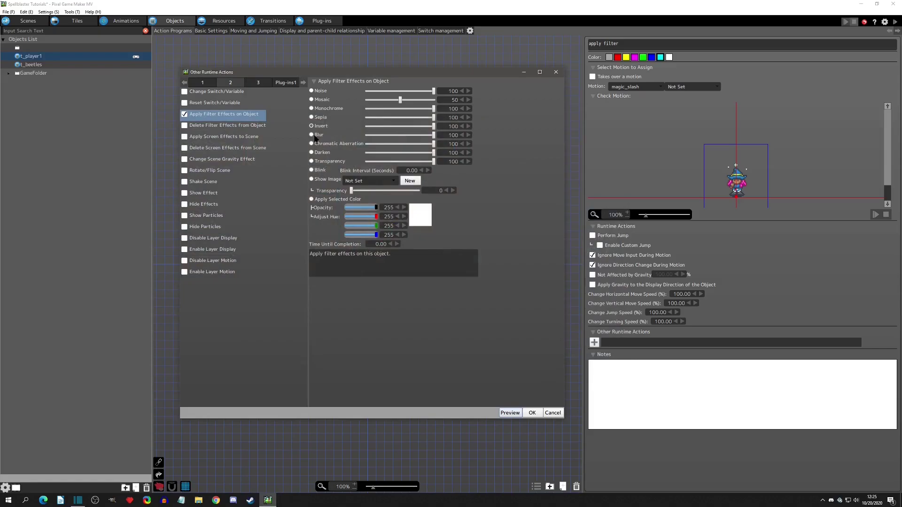
Preview the Blur and Chromatic Aberration filters on the player in test play
left_click(510, 413)
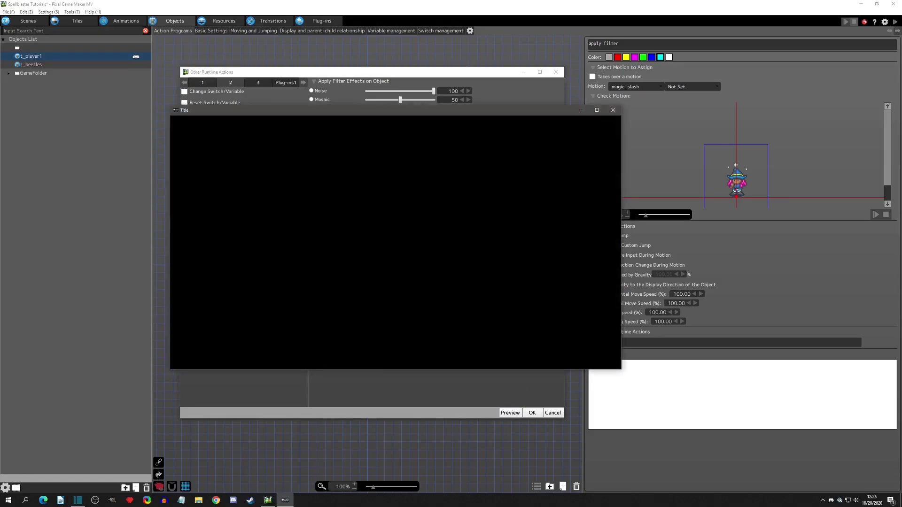
left_click(613, 110)
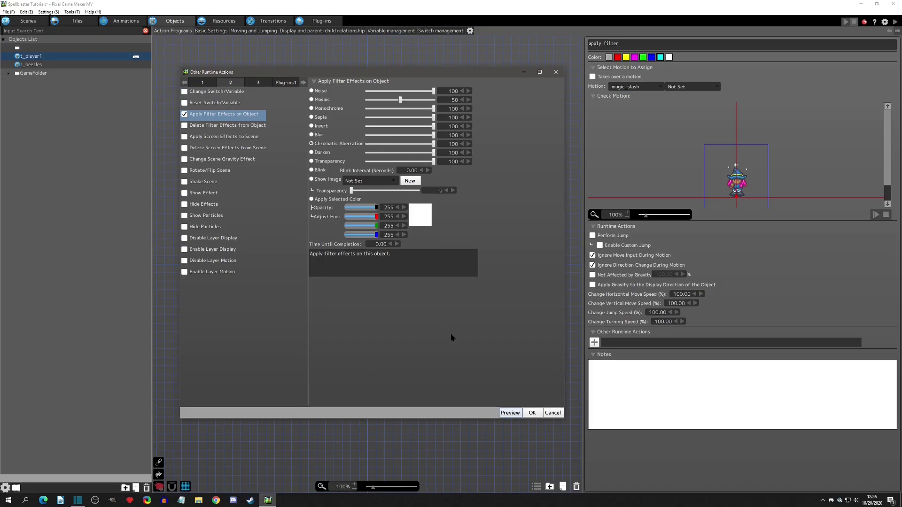
left_click(505, 413)
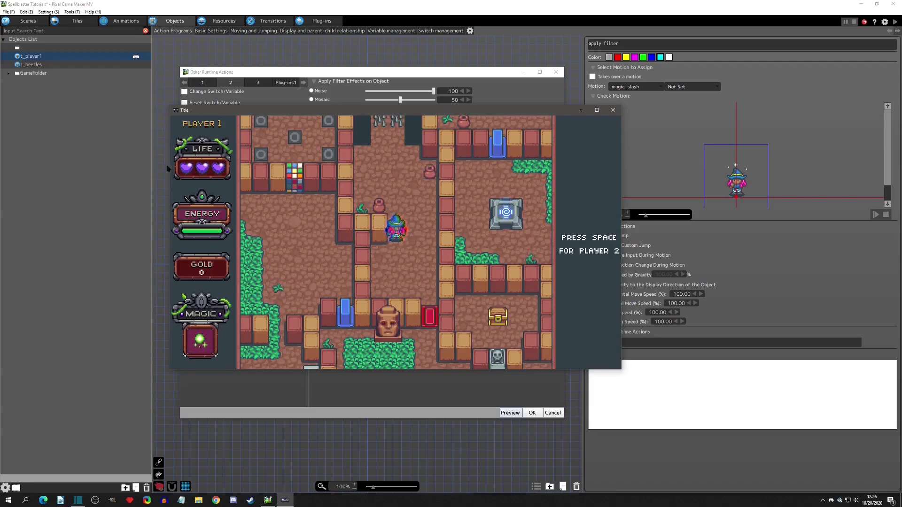
left_click(613, 112)
Preview the Darken filter, then set it to 50 and preview again
left_click(318, 153)
left_click(507, 413)
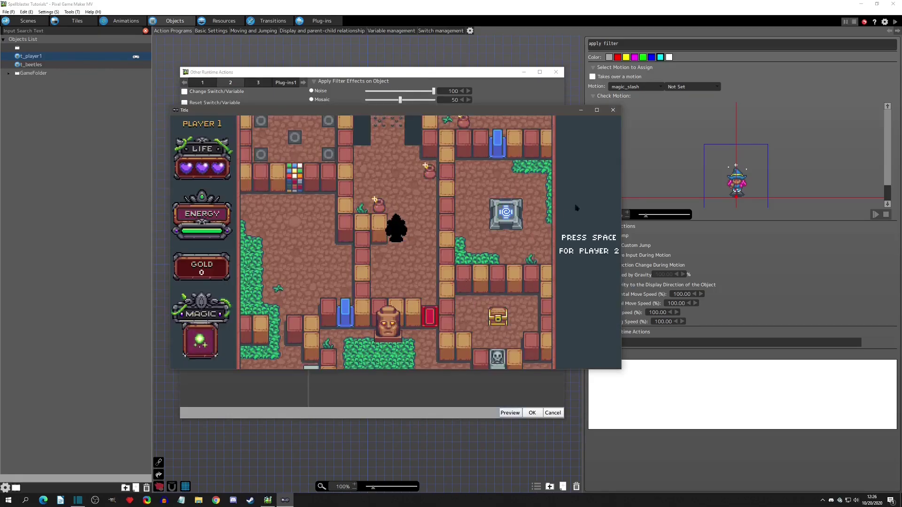
key("Escape")
double_click(453, 153)
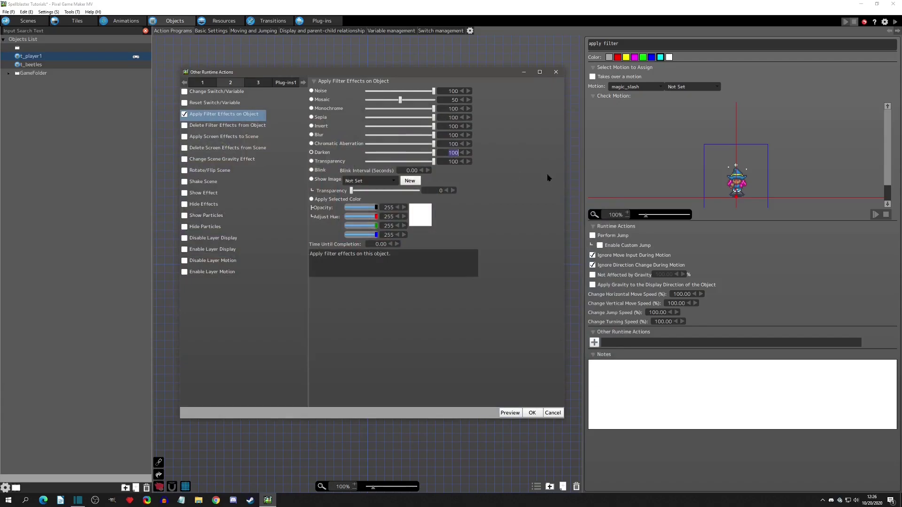
type("50")
left_click(509, 412)
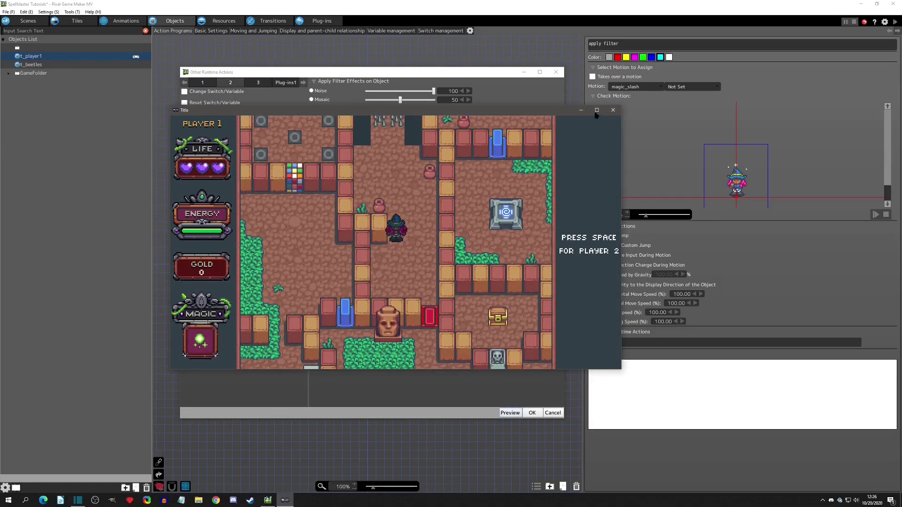
key("Escape")
Preview the Transparency filter, then set it to 50 and preview again
left_click(324, 162)
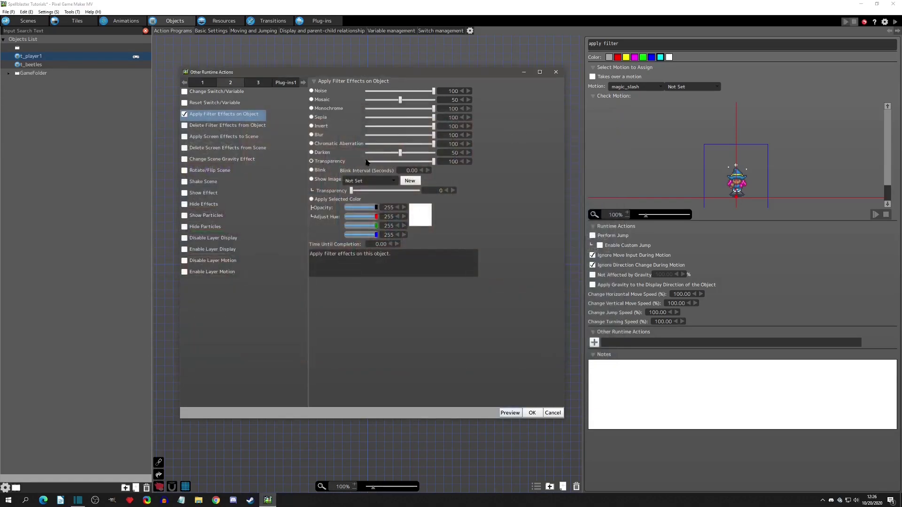
left_click(511, 413)
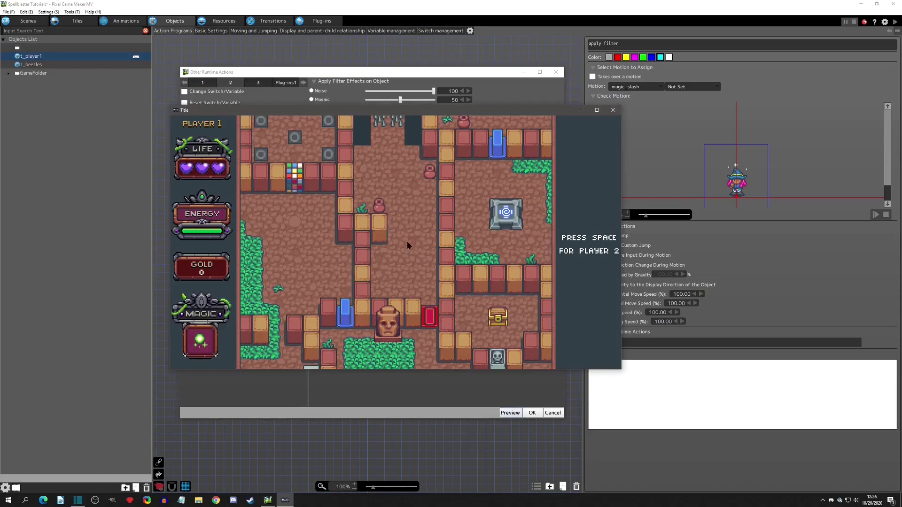
key("Escape")
type("50")
key("Return")
left_click(511, 414)
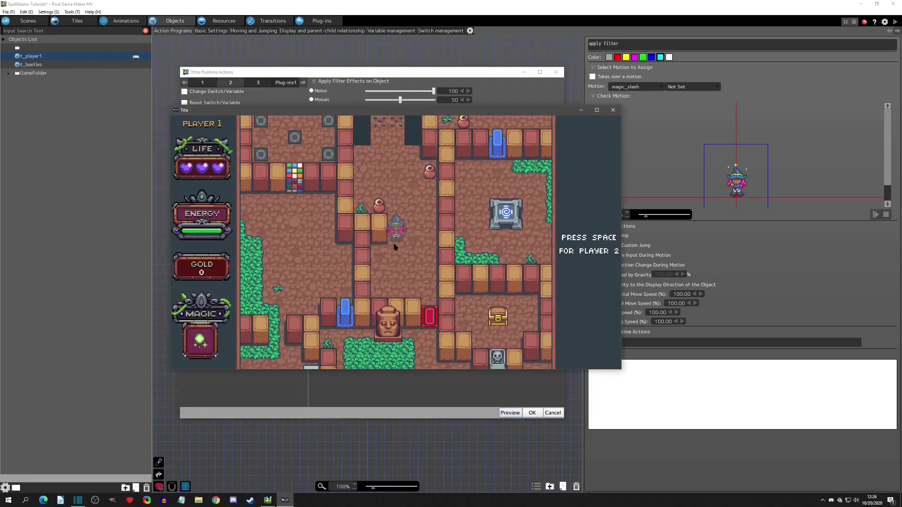
left_click(613, 109)
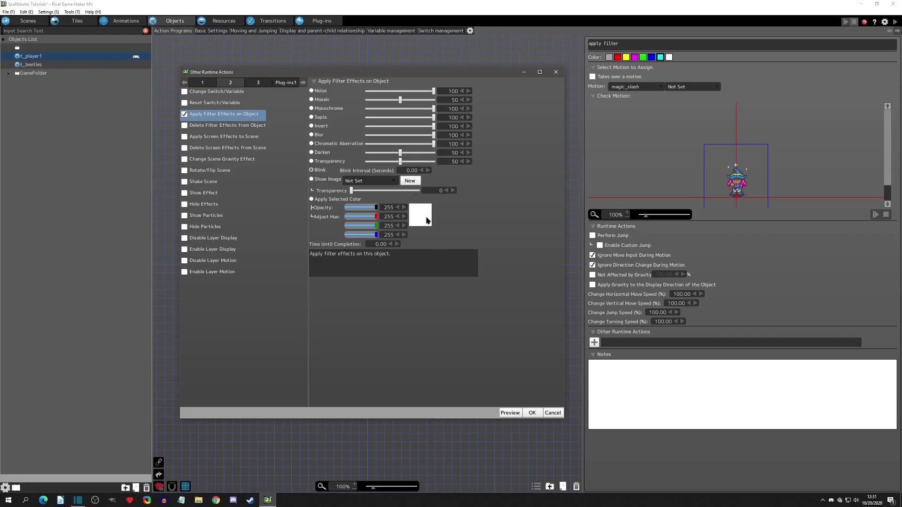
Set Blink Interval to 0.50 seconds and test-play the blinking player
left_click(511, 413)
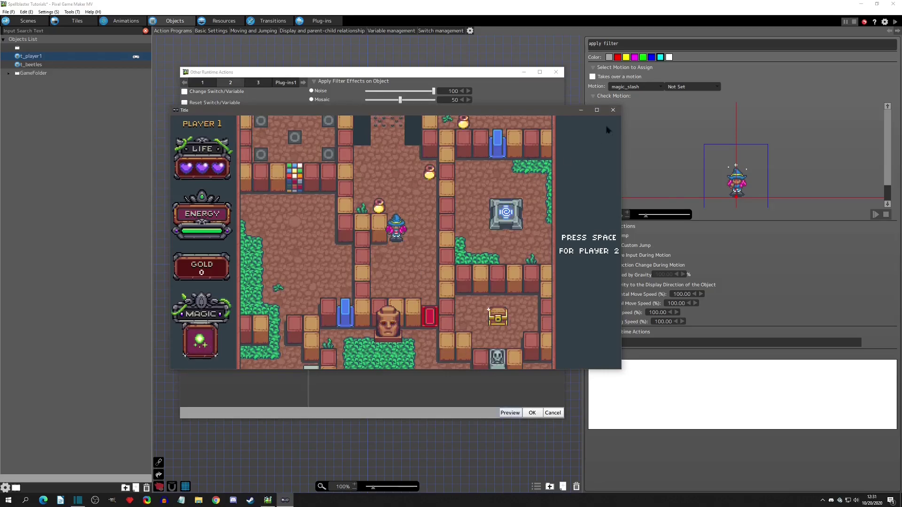
left_click(613, 110)
left_click(413, 172)
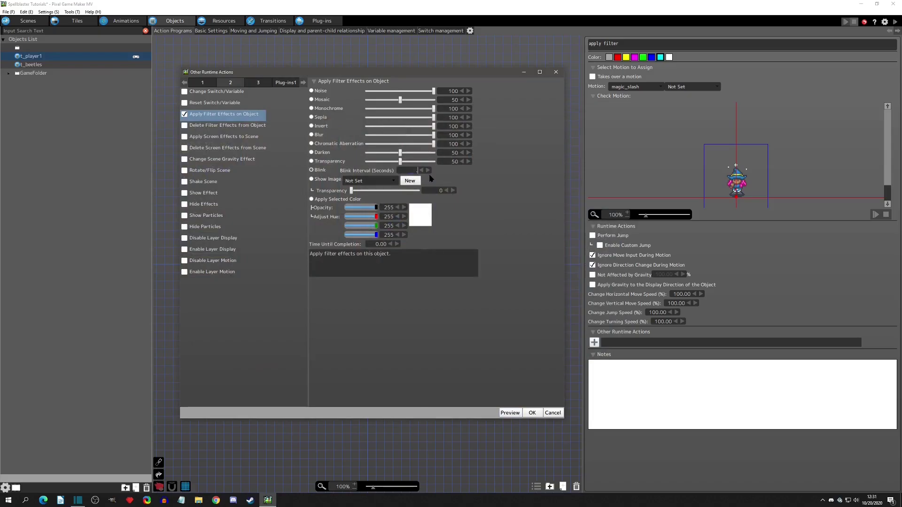
key("Return")
left_click(519, 416)
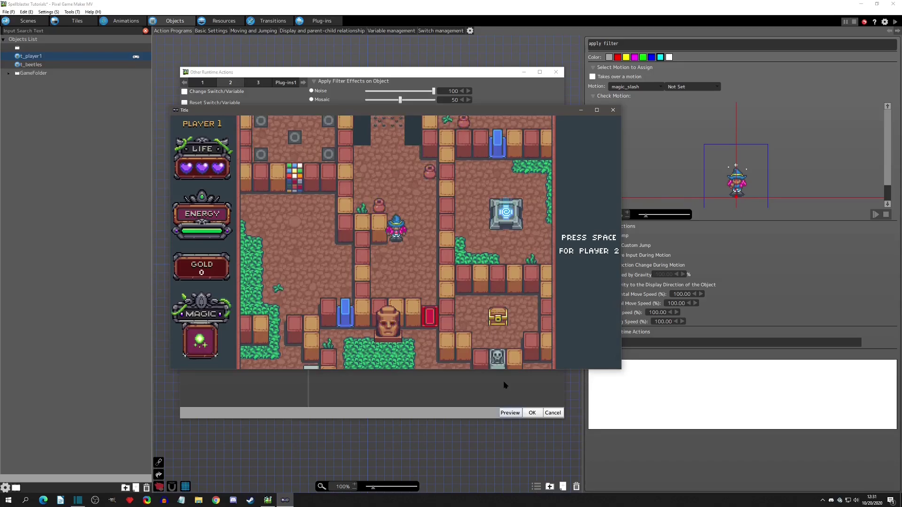
left_click(613, 110)
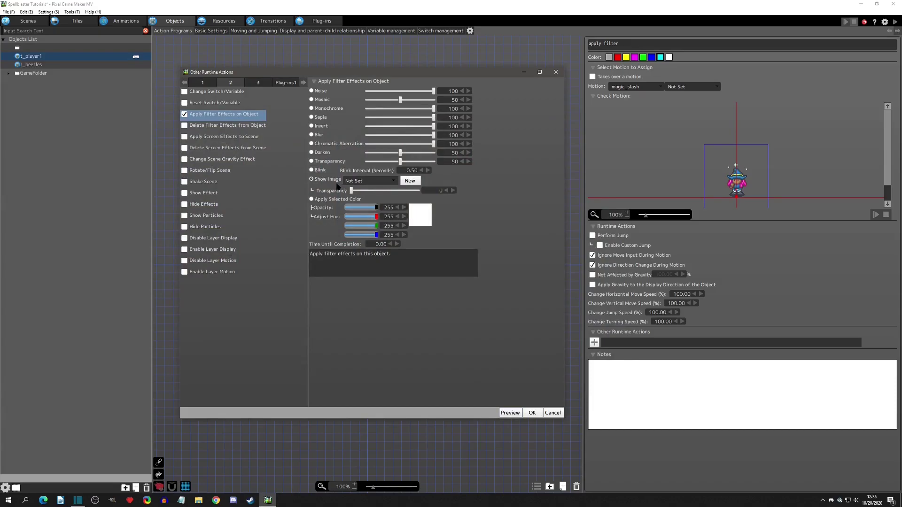
Show the HUD fire_icon image on the player and preview it in test play
left_click(378, 183)
mouse_move(371, 276)
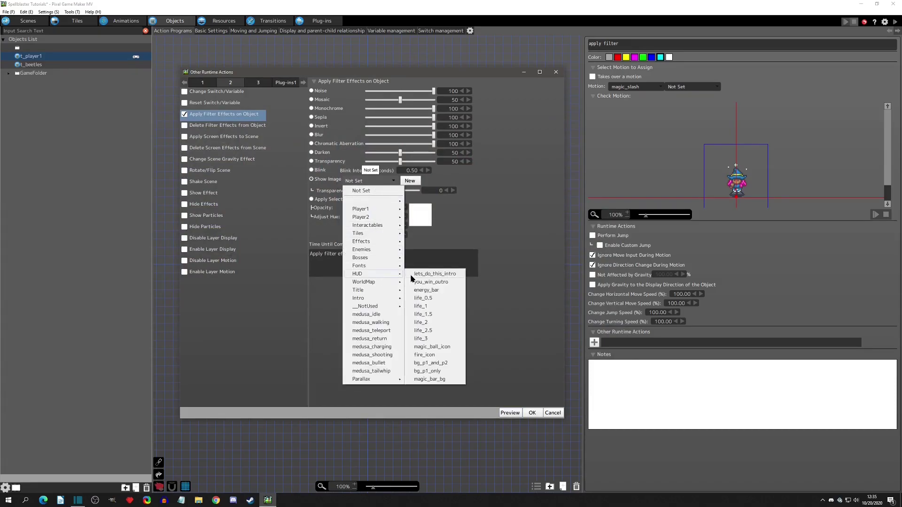
left_click(427, 356)
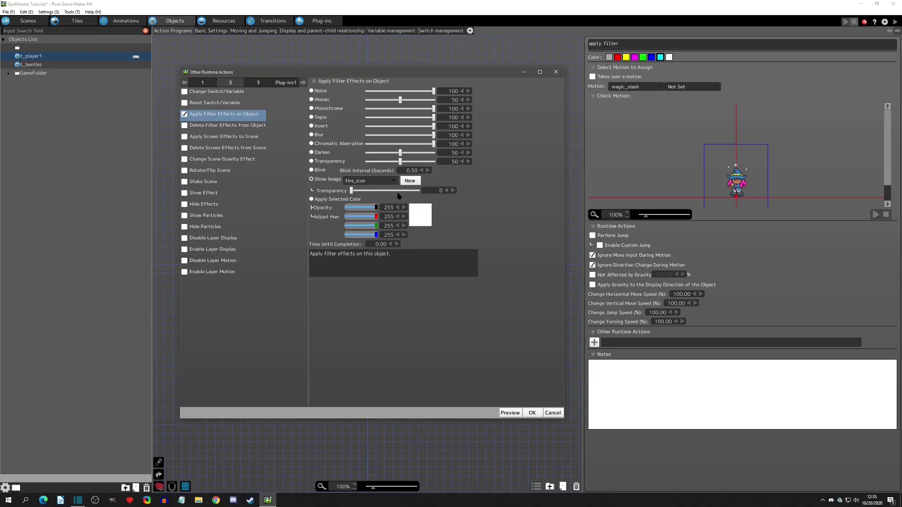
left_click(513, 412)
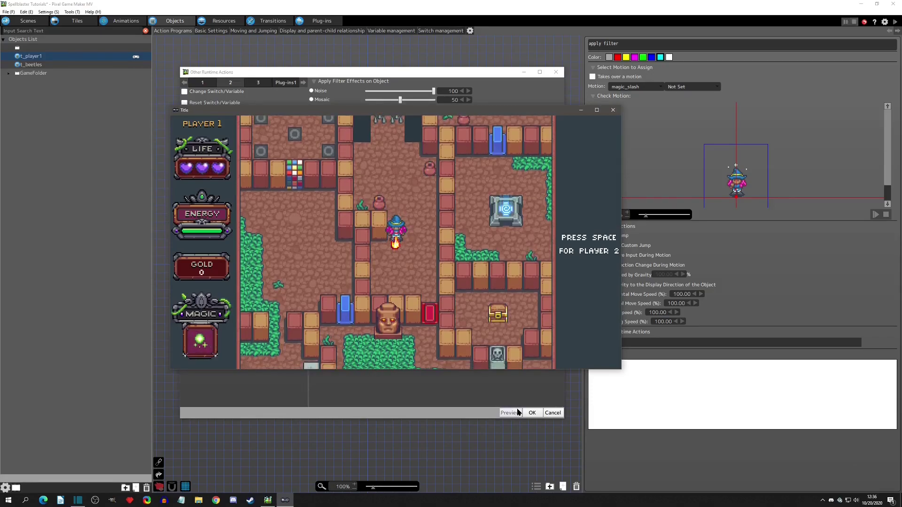
left_click(612, 111)
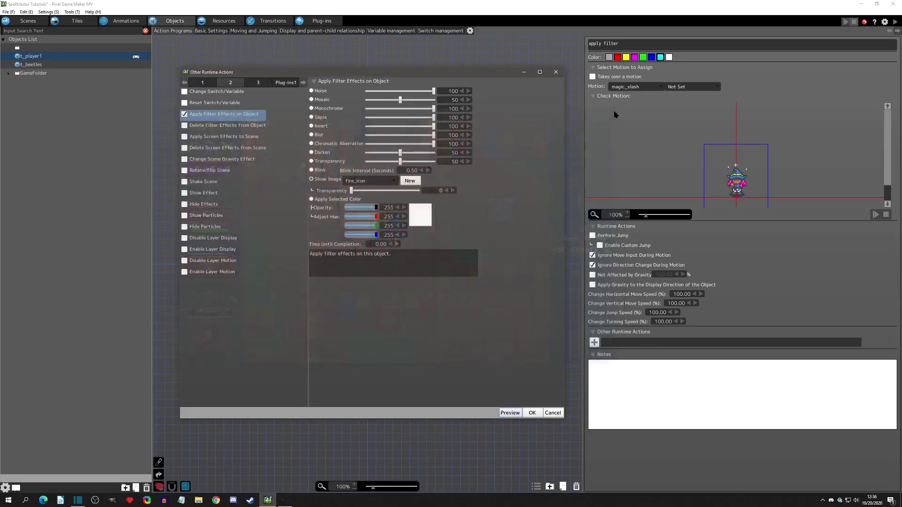
left_click(355, 182)
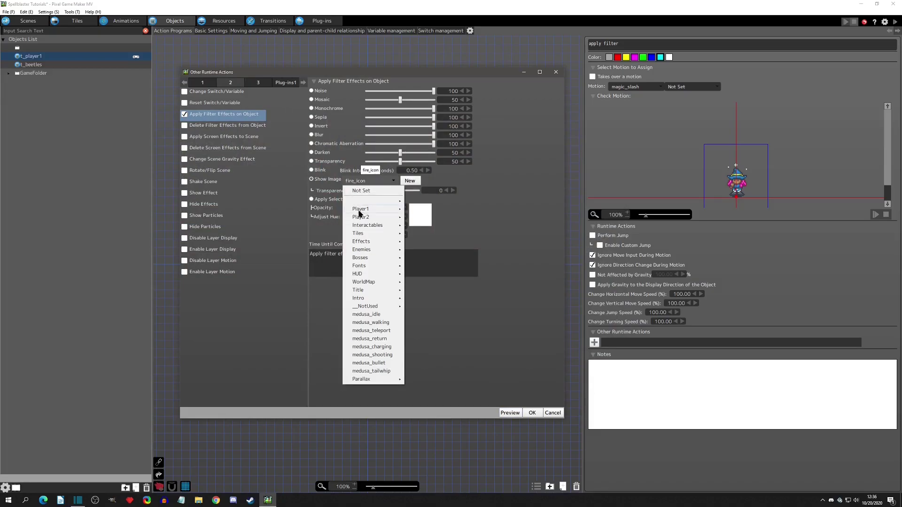
Swap the shown image to Player2 p2_main, preview it, then select Apply Selected Color
mouse_move(360, 217)
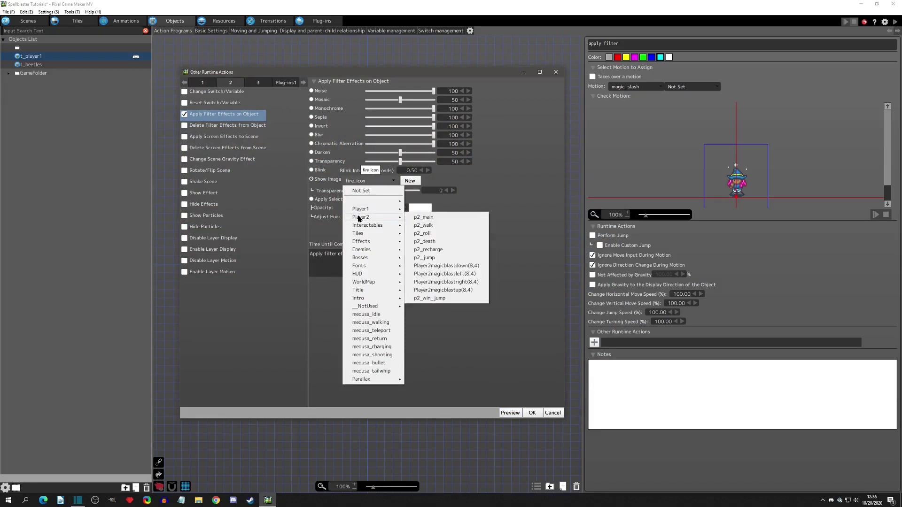
left_click(430, 219)
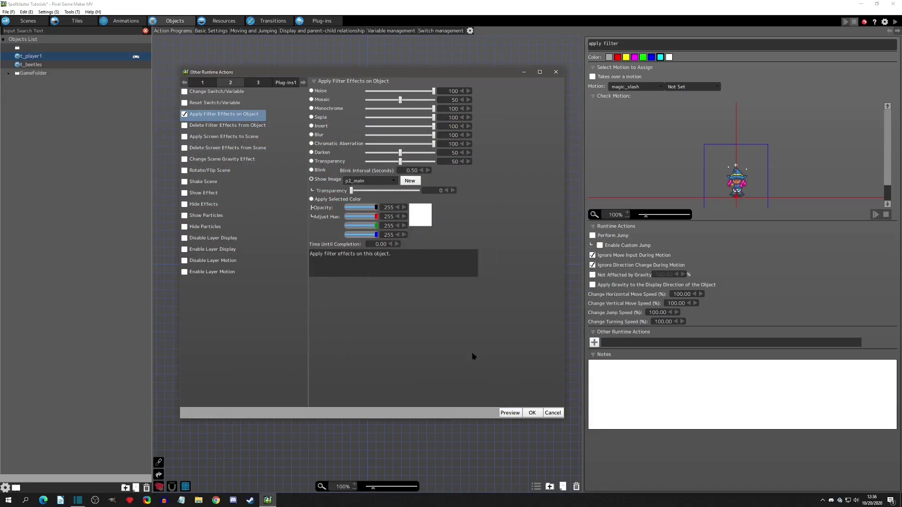
left_click(511, 413)
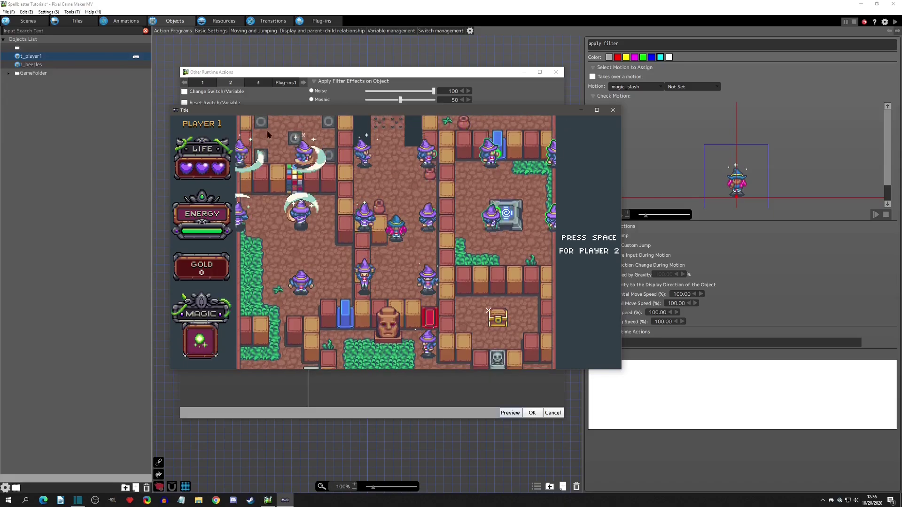
left_click(613, 111)
left_click(312, 199)
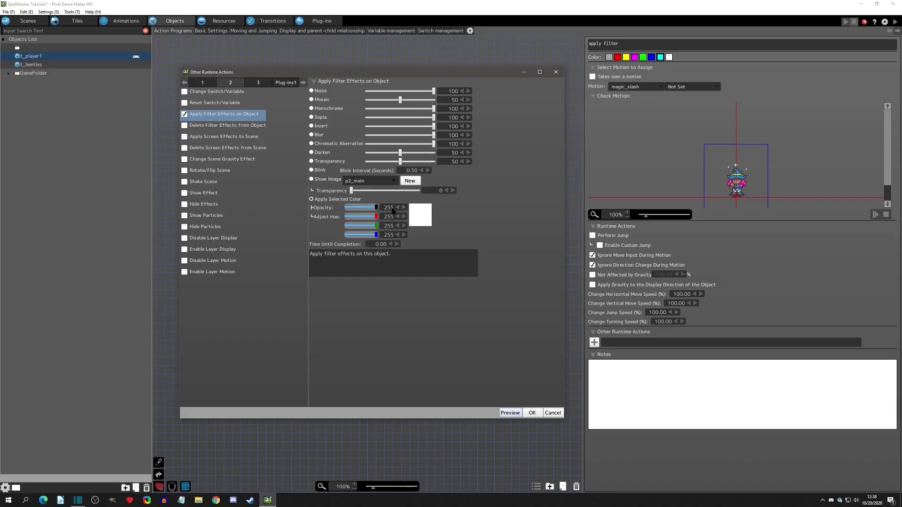
Preview the selected colour effect, then preview it again at opacity 200
left_click(509, 414)
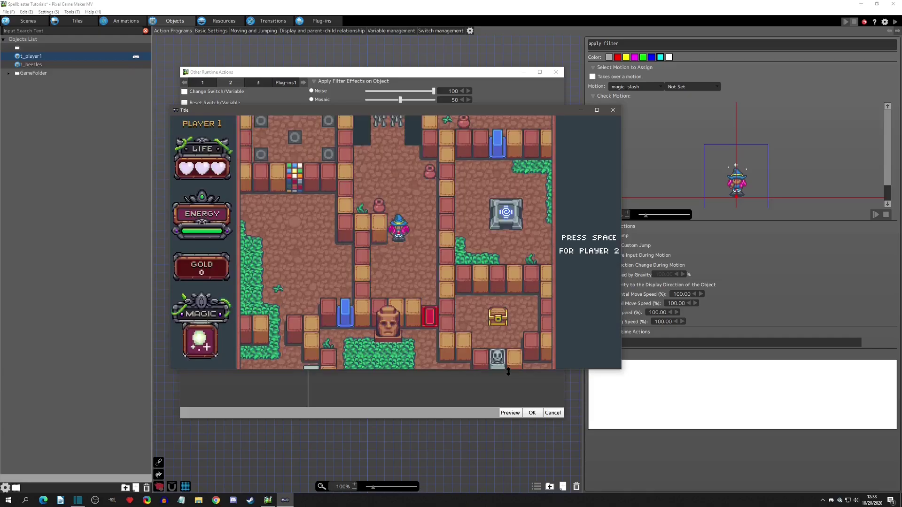
left_click(613, 110)
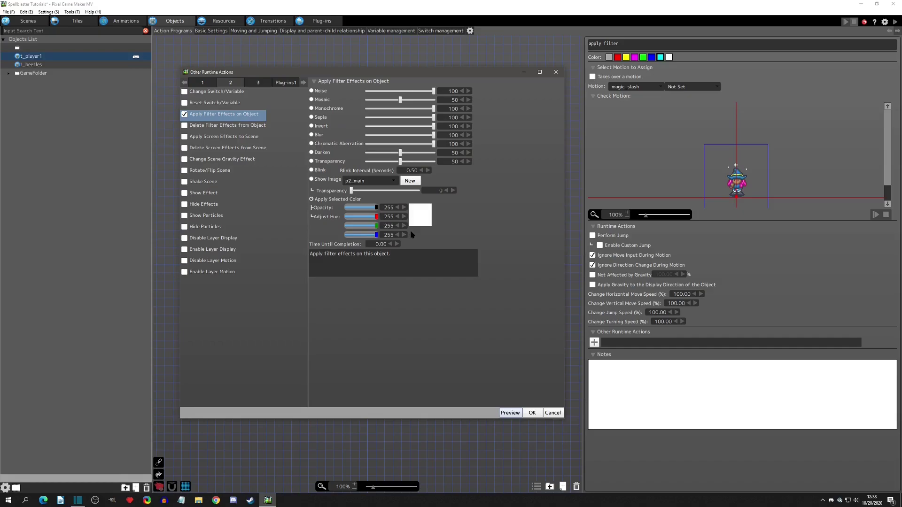
double_click(386, 209)
type("200")
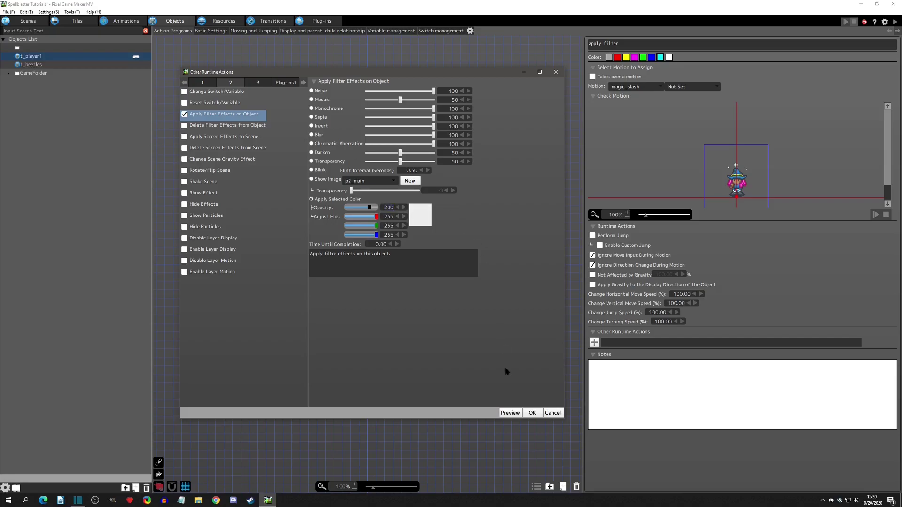
left_click(510, 413)
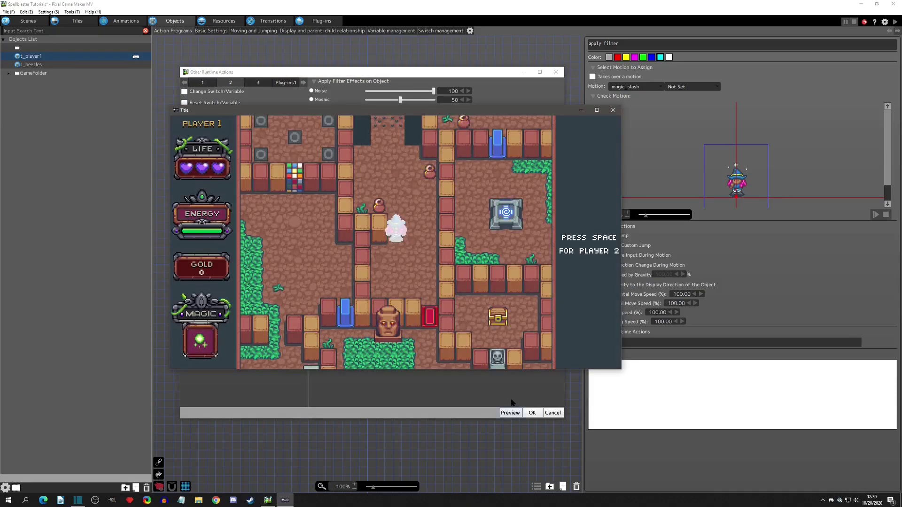
left_click(613, 110)
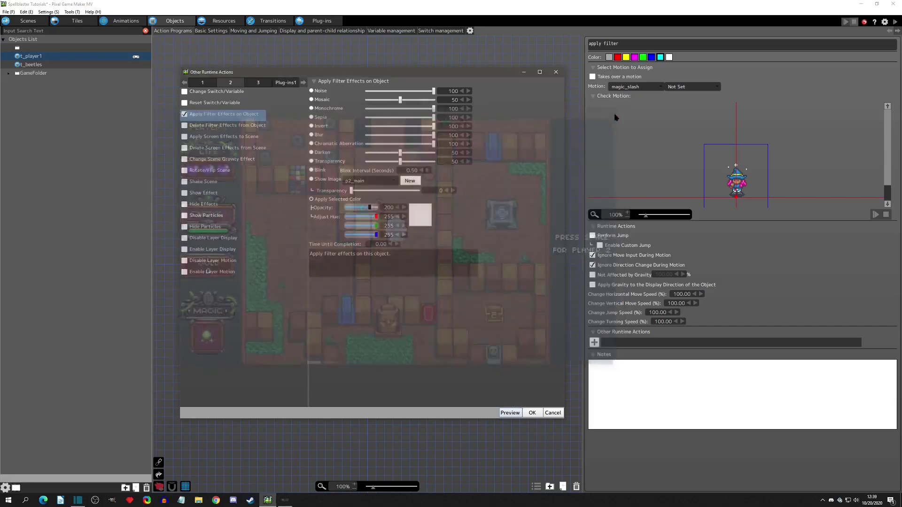
Set the selected colour opacity to 150 and test-play it
type("150")
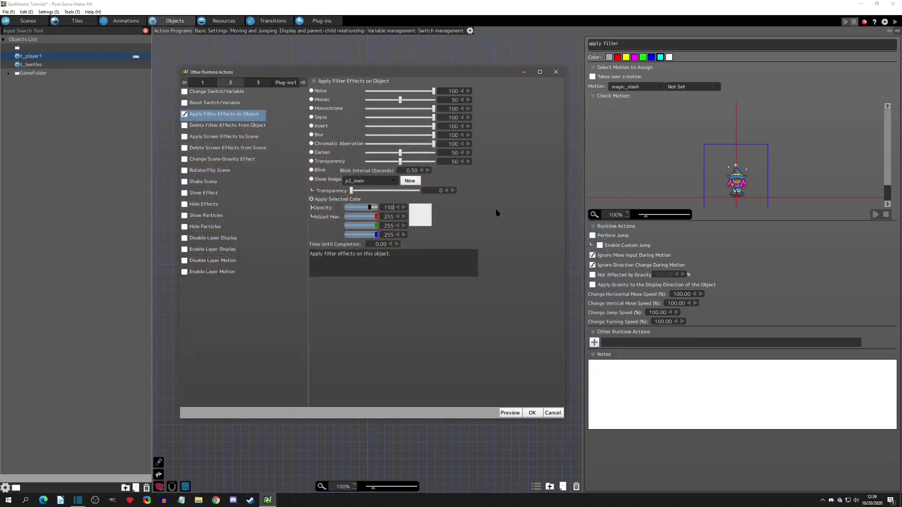
key("Return")
left_click(508, 412)
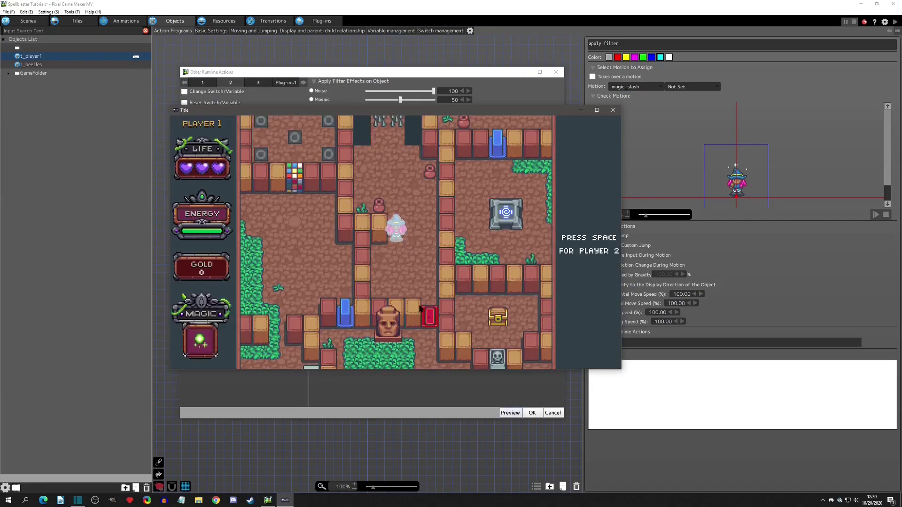
Set the selected colour opacity to 100
left_click(613, 109)
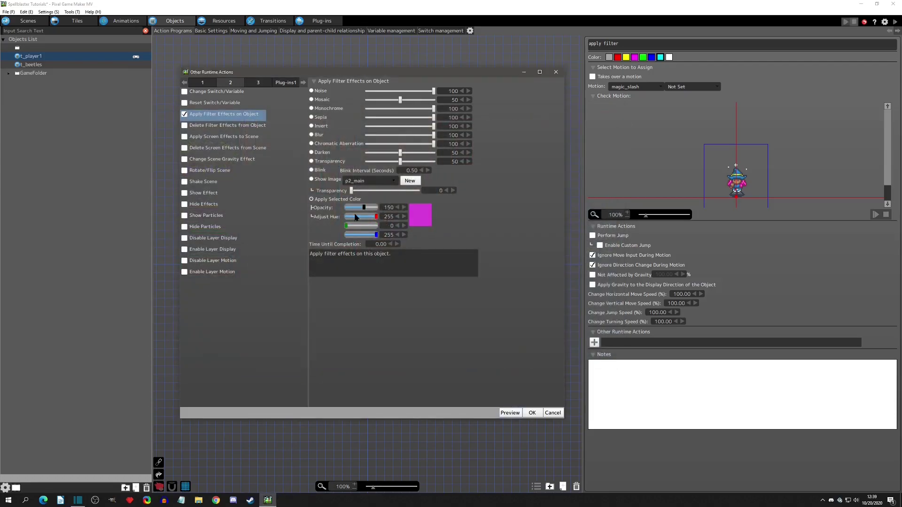
double_click(389, 207)
type("100")
key("Return")
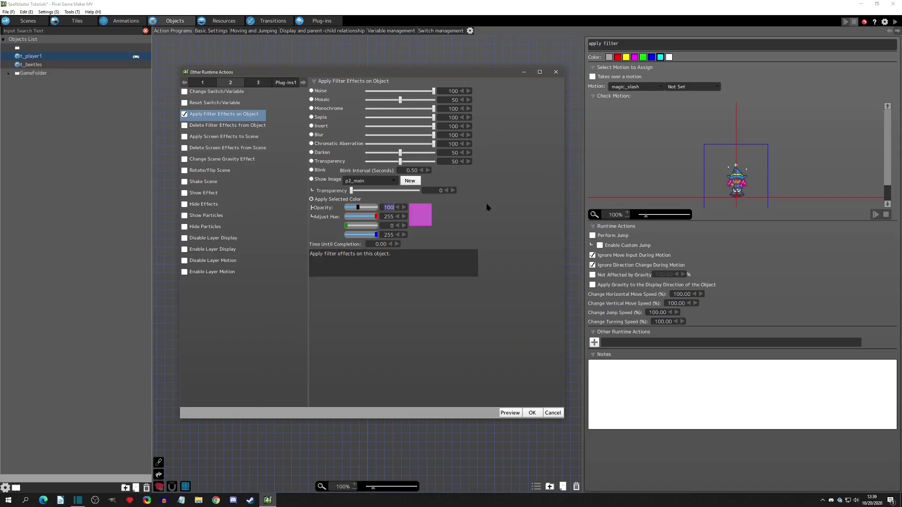
Drop blue to 0 for a red tint, preview it, then raise green and blue back
left_click_drag(375, 235, 346, 235)
left_click(509, 412)
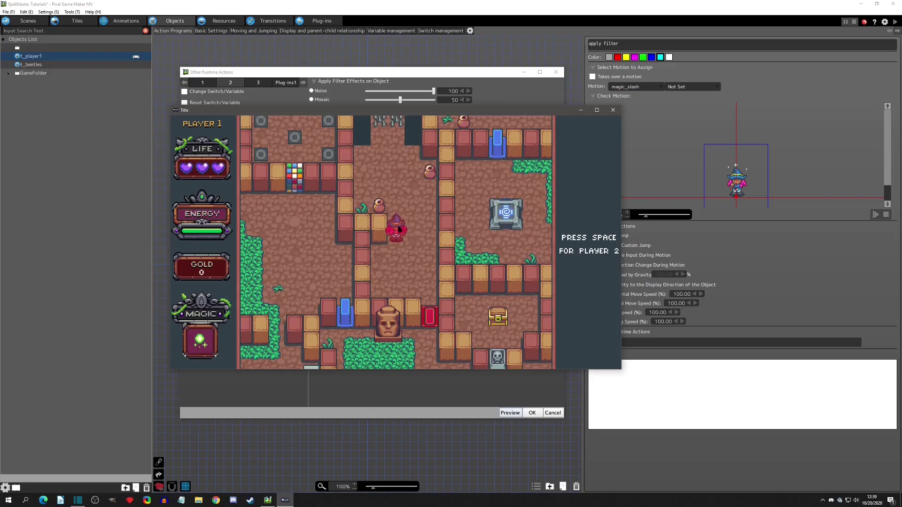
left_click(613, 110)
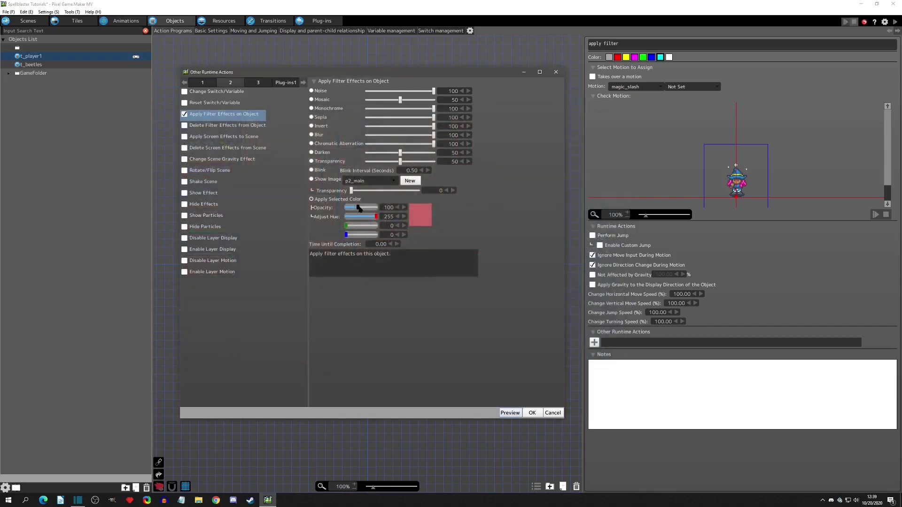
left_click_drag(348, 226, 378, 236)
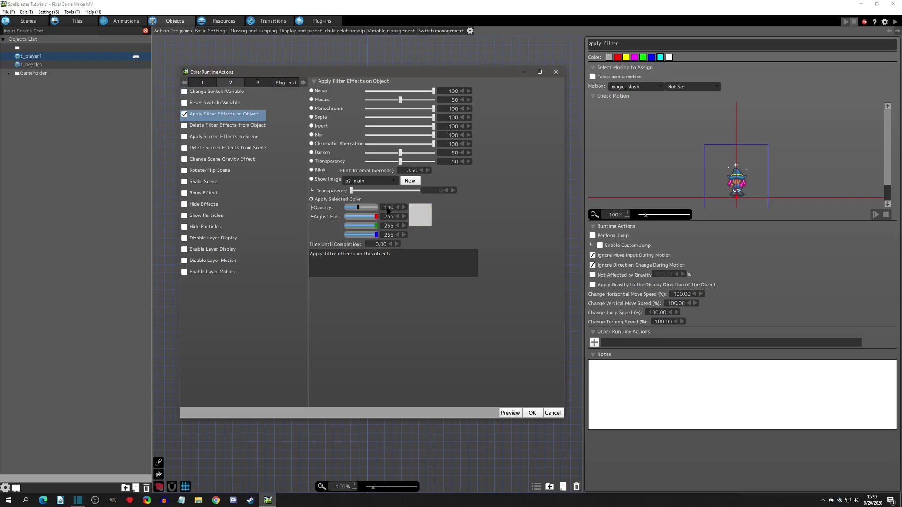
Set Apply Selected Color opacity to 200 with 1.00 s completion time, then preview the whitened player
type("0")
key("Return")
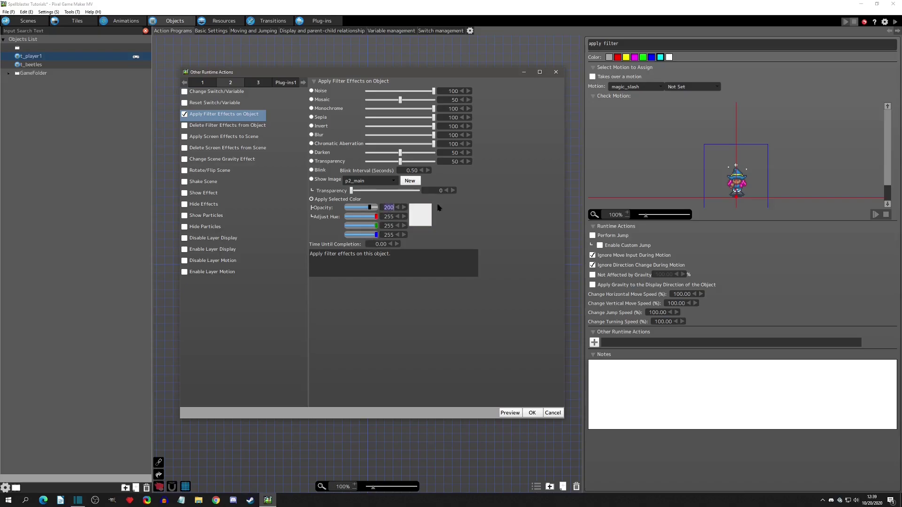
left_click_drag(390, 247, 356, 248)
left_click(506, 413)
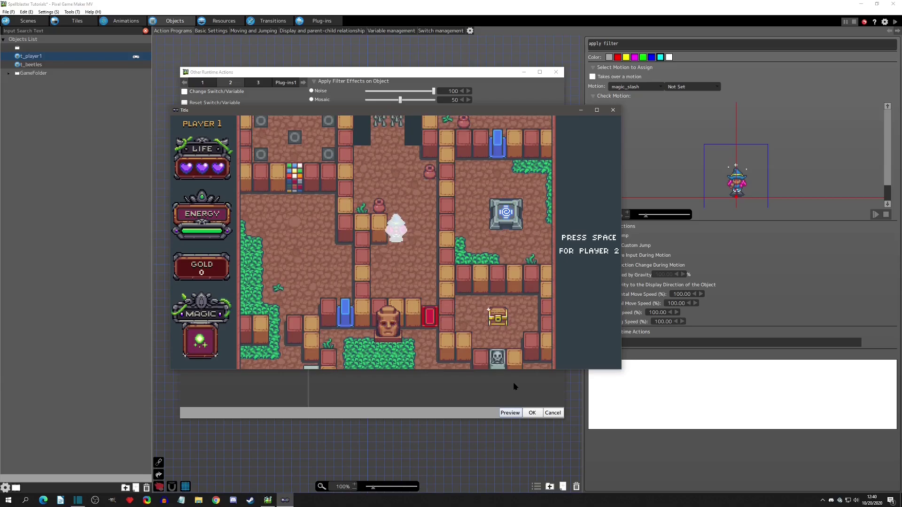
left_click(611, 112)
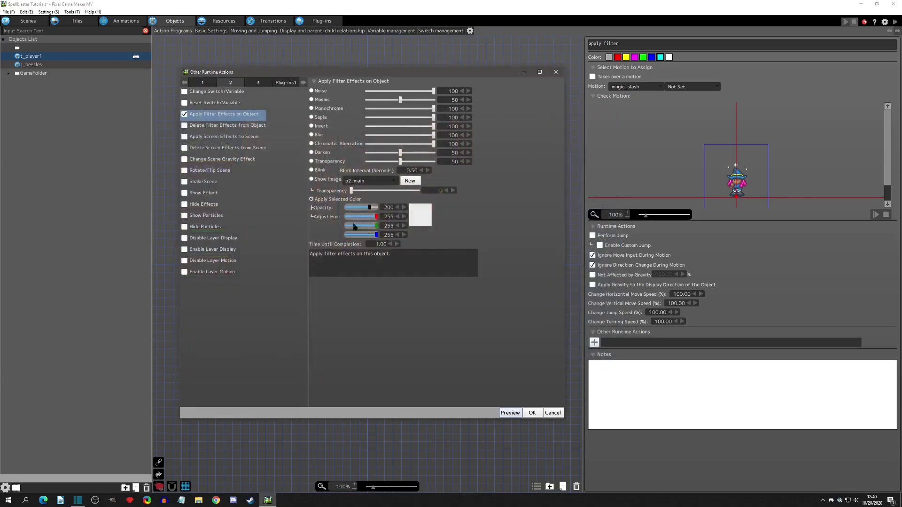